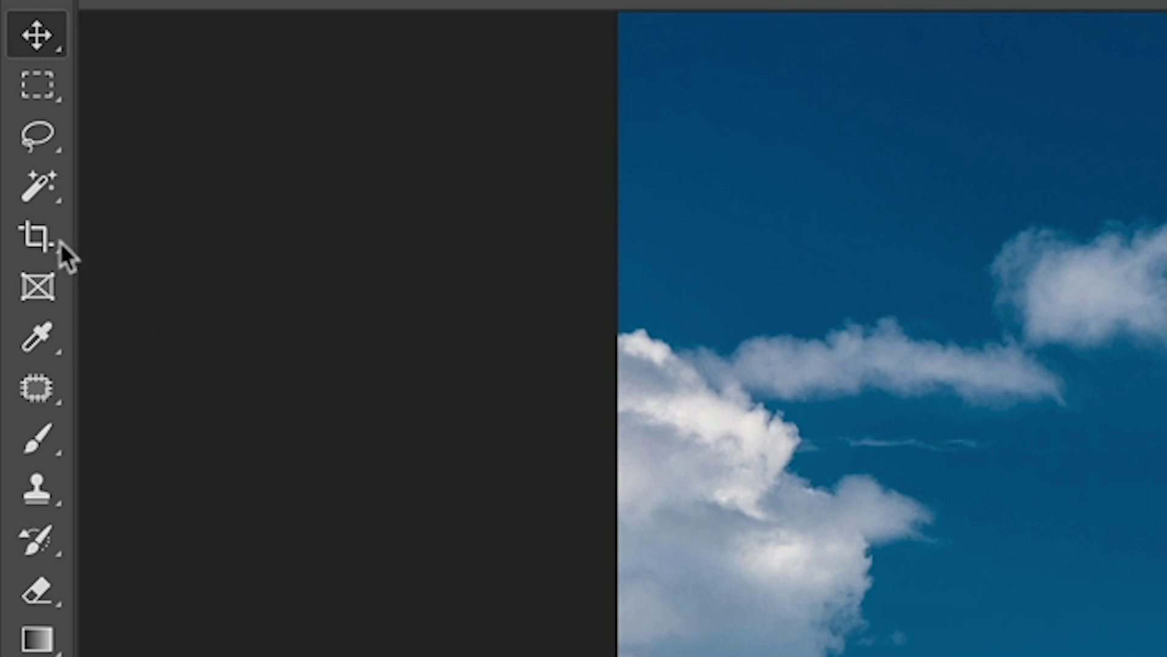
Set the Crop tool to W x H x Resolution: 1080 px wide, 1350 px tall, 72 ppi.
click(12, 139)
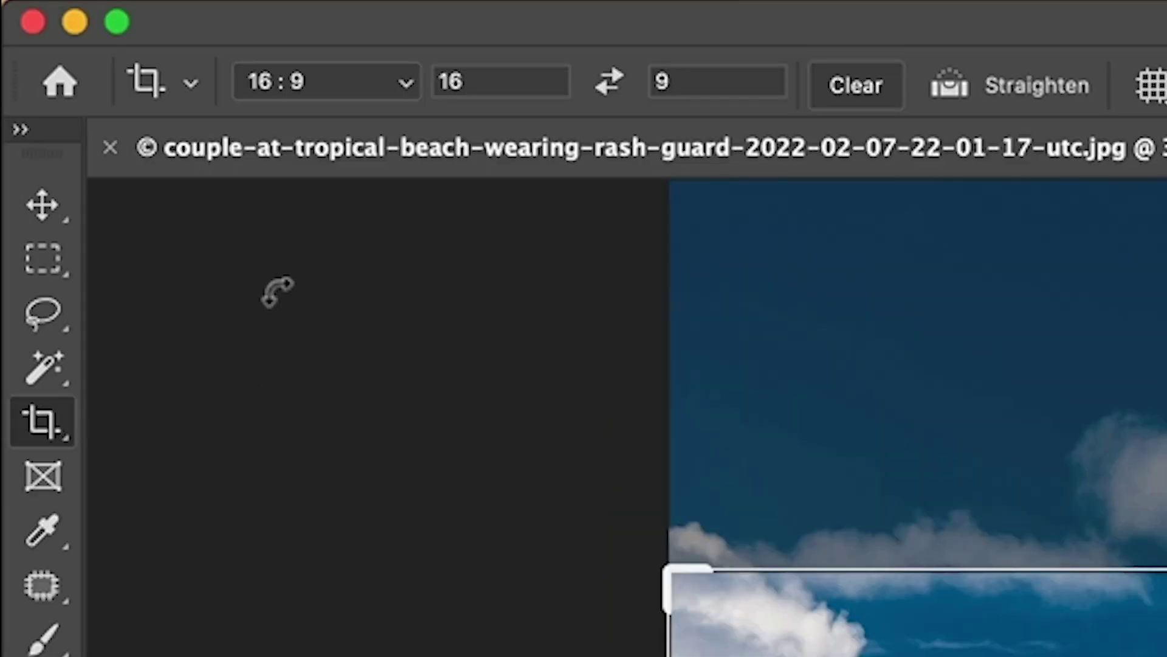
click(404, 87)
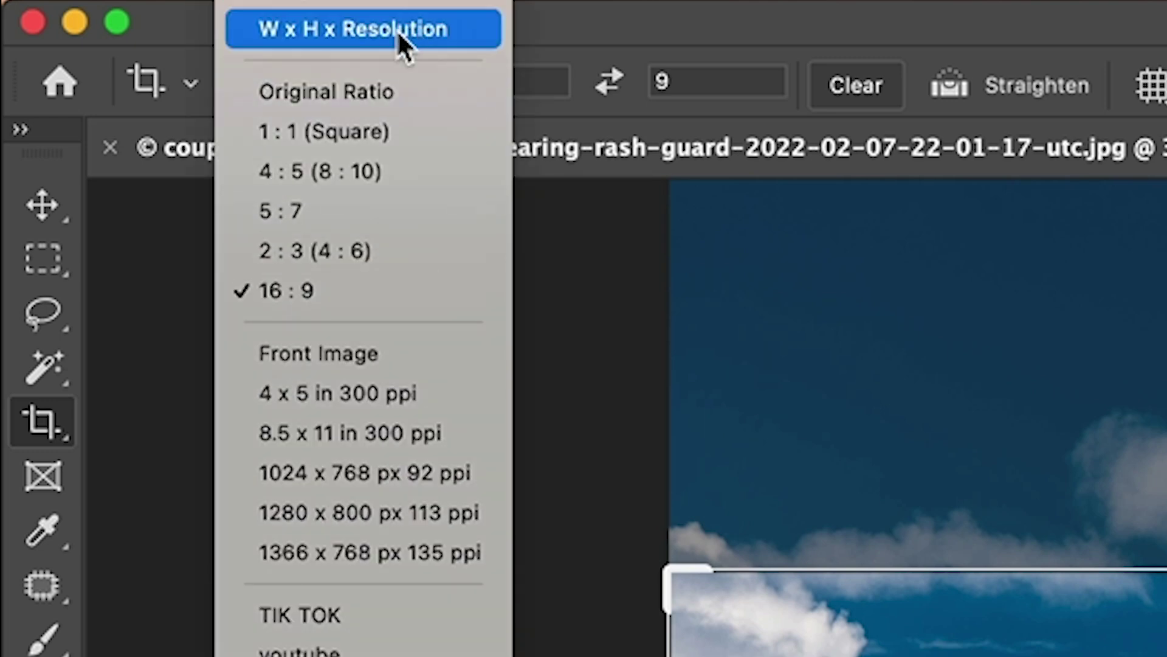
click(397, 31)
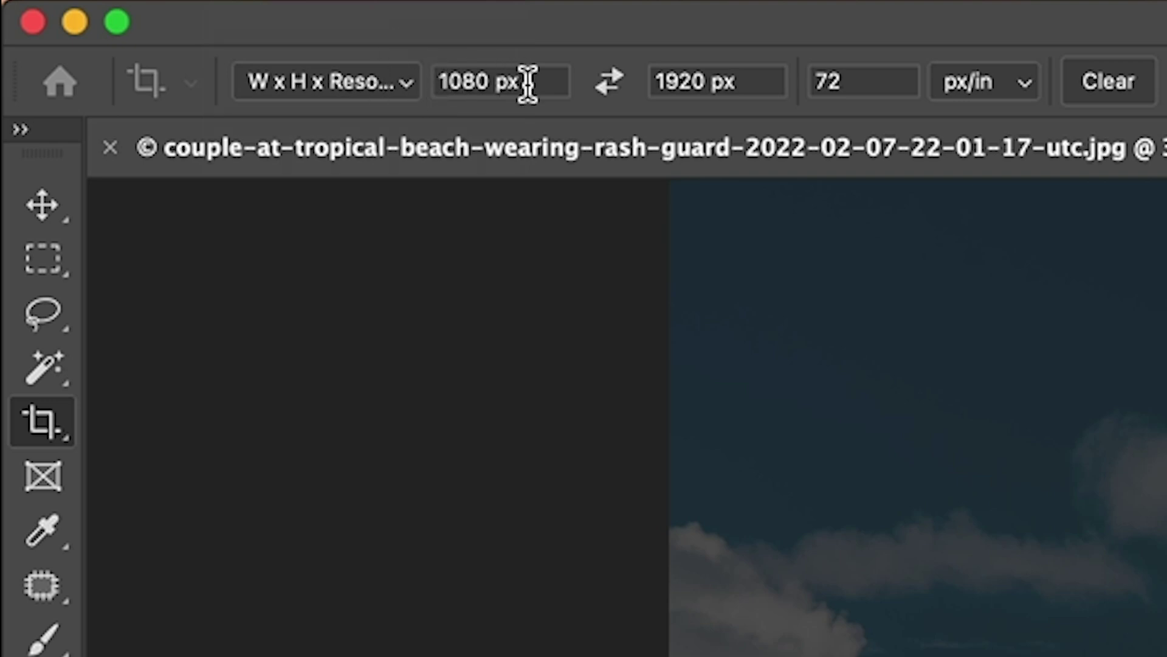
drag(547, 81, 449, 81)
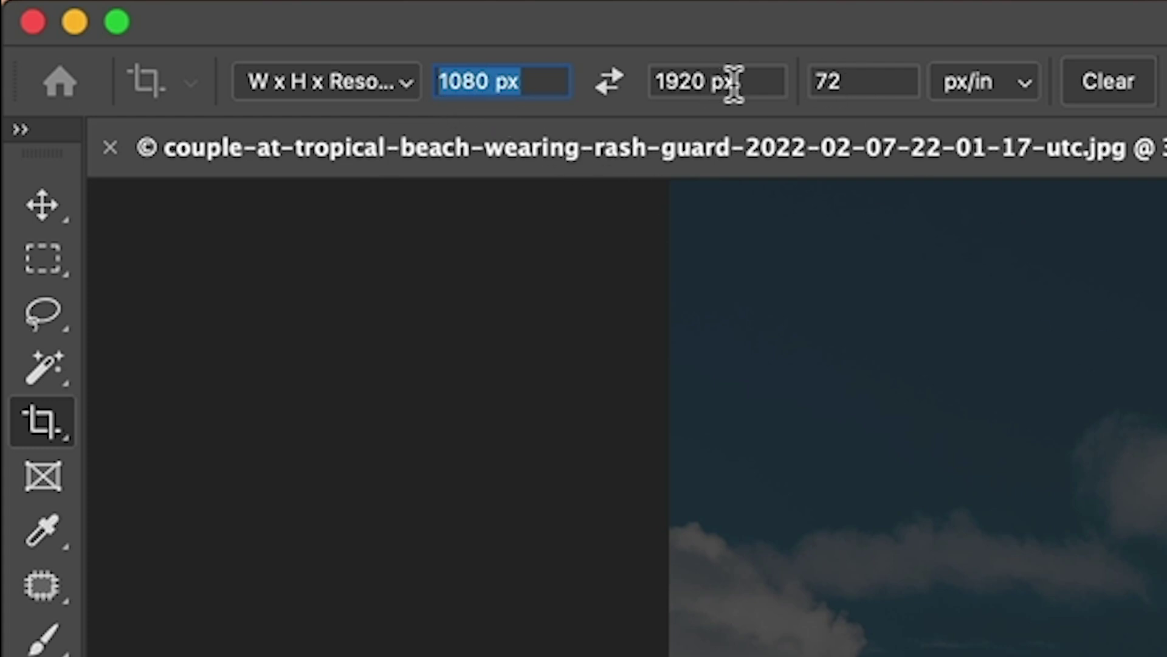
drag(768, 82, 639, 81)
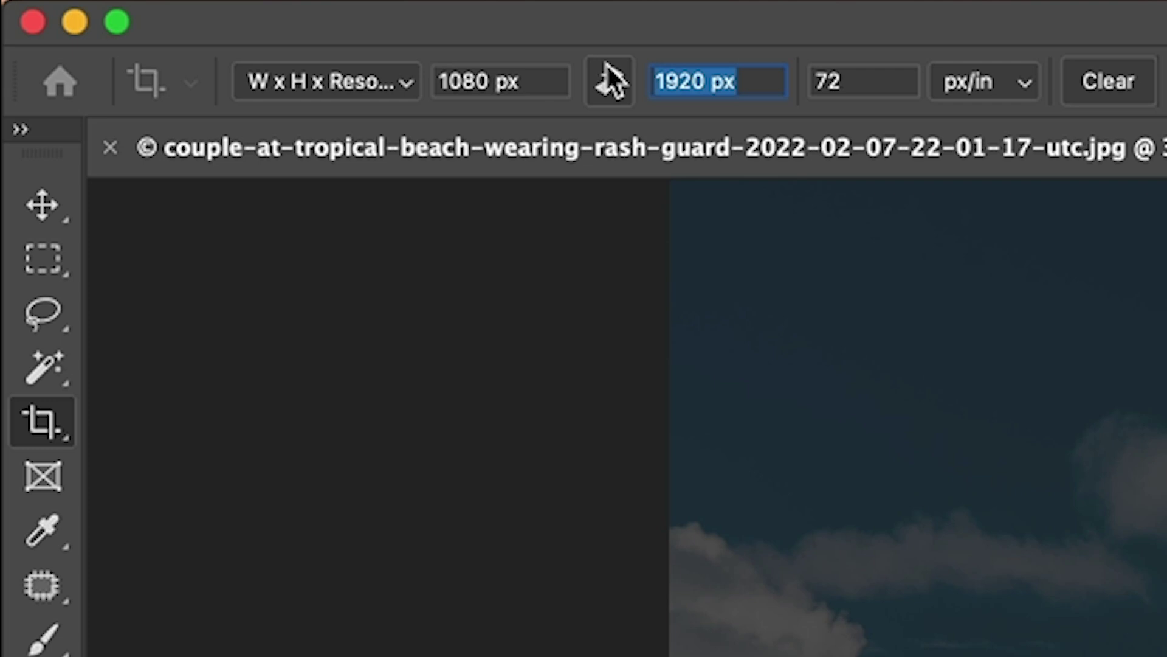
text(1350)
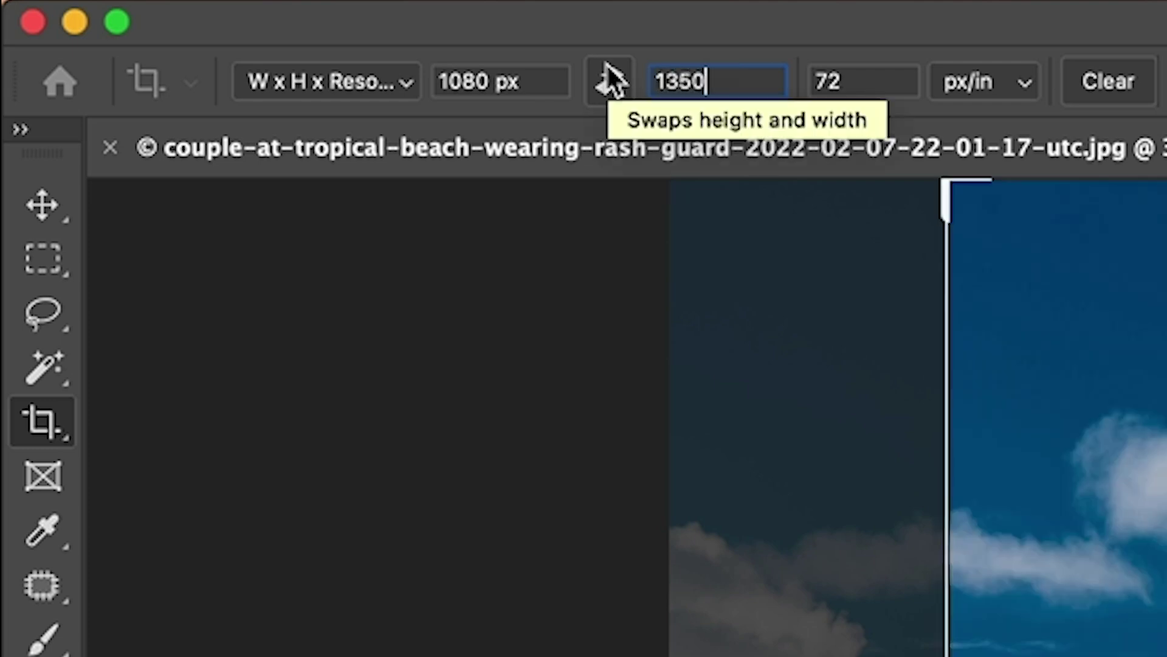
text(px)
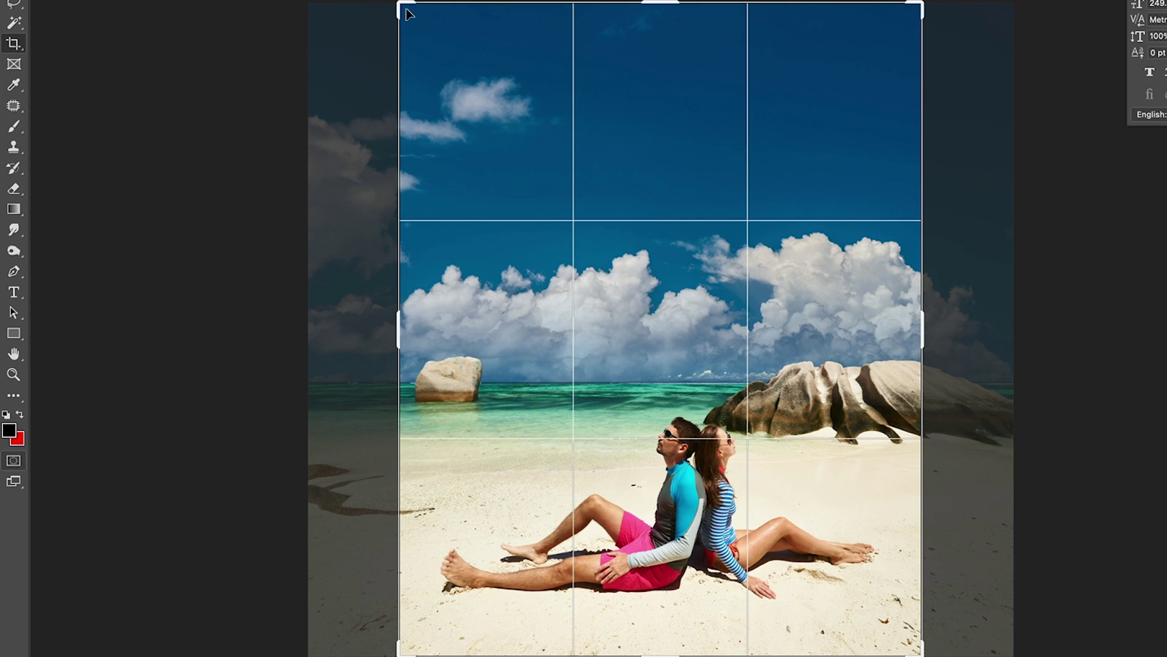
Shrink and position the crop around the couple, then commit it at 1080 × 1350 px.
mouse_move(509, 149)
mouse_down()
mouse_move(482, 138)
mouse_move(492, 143)
mouse_up()
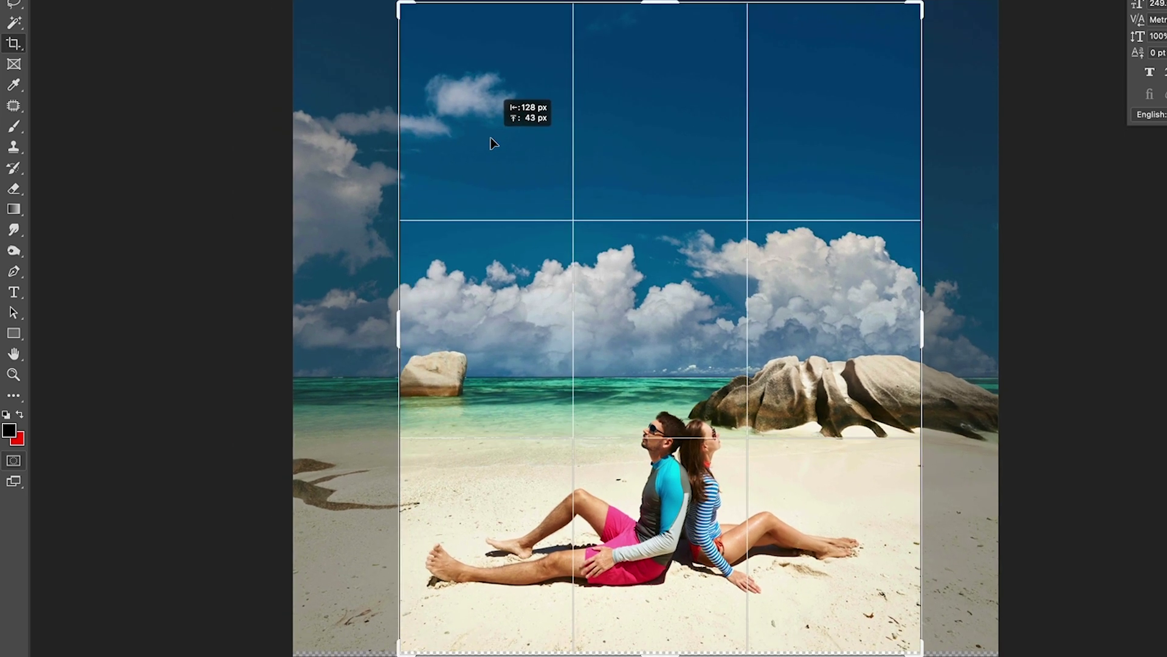
drag(493, 142, 507, 150)
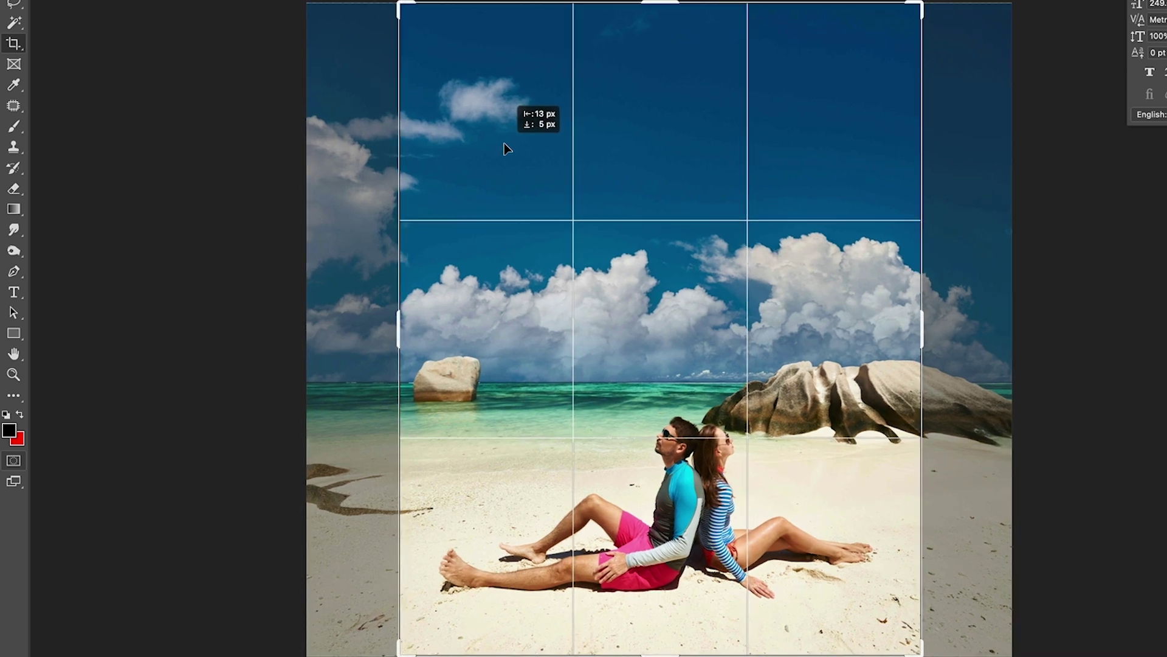
drag(507, 151, 507, 150)
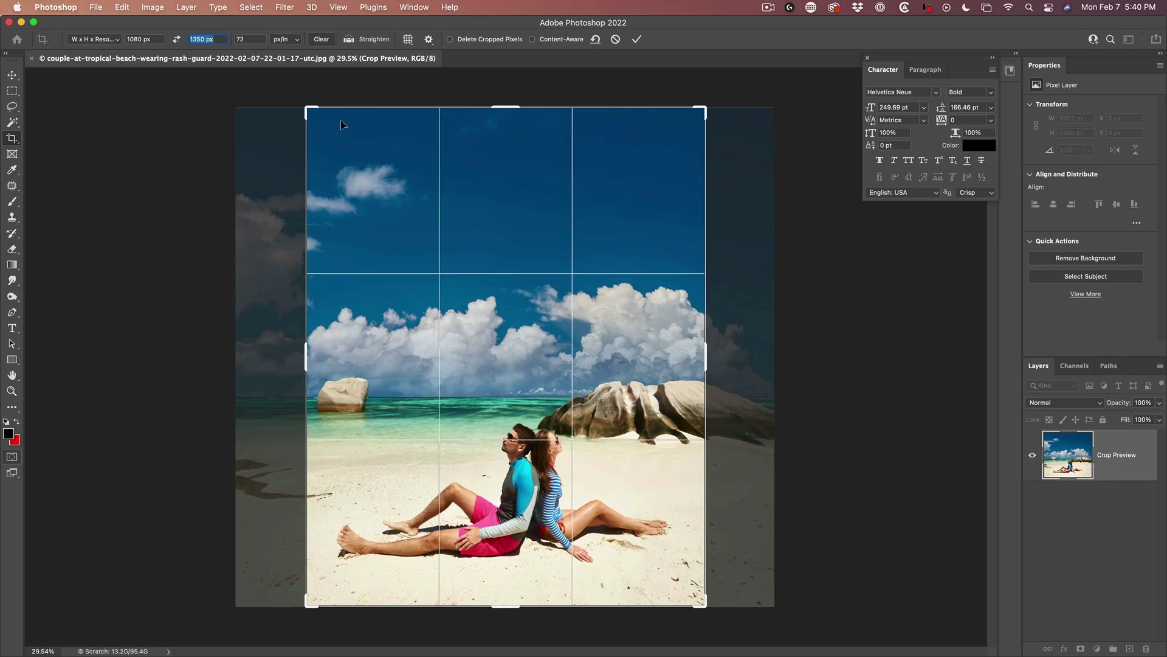
drag(307, 109, 380, 183)
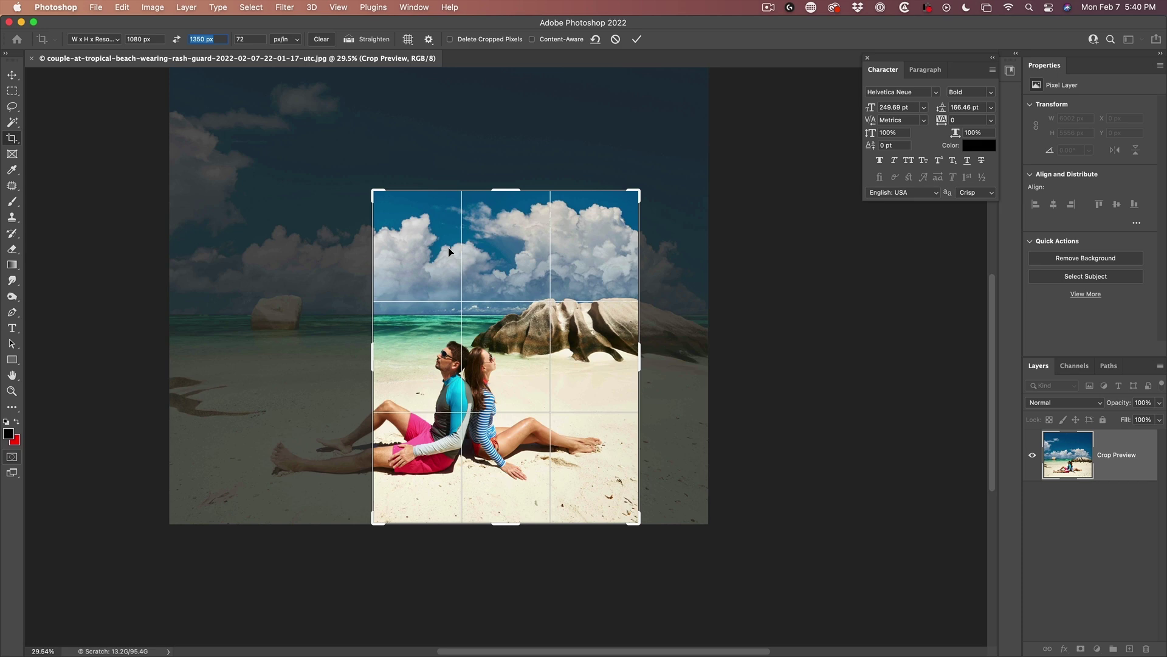
drag(447, 246, 513, 256)
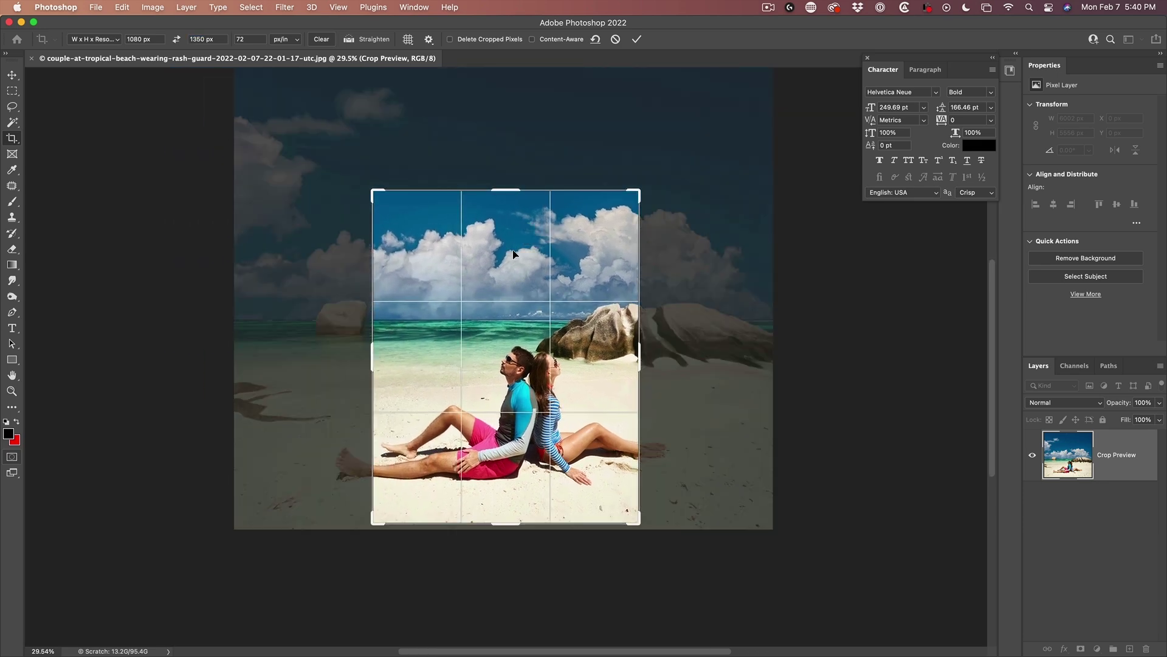
key(Return)
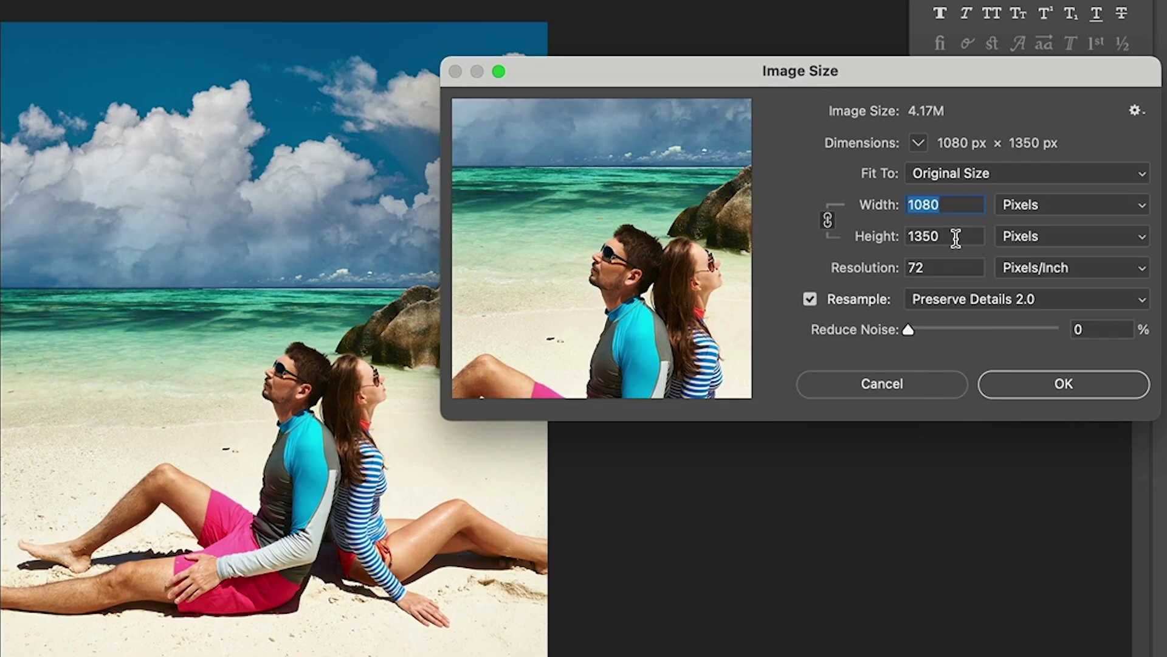
Cancel Image Size and save the crop settings as the '1080 x 1350 IG' preset.
click(882, 385)
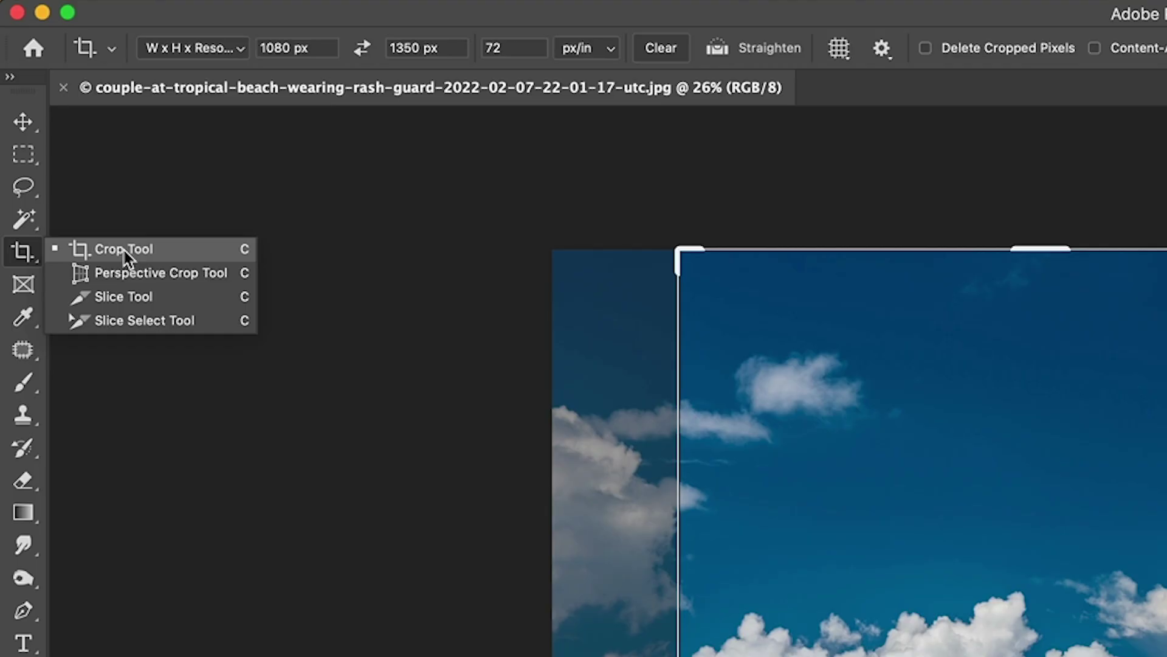
click(128, 252)
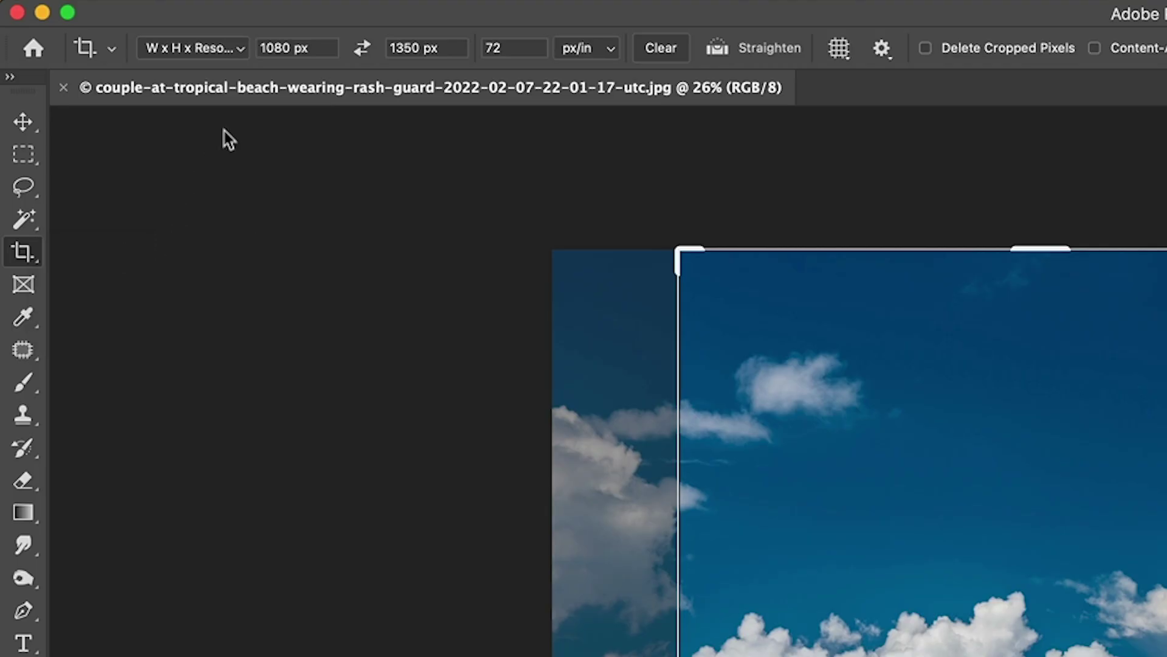
click(242, 49)
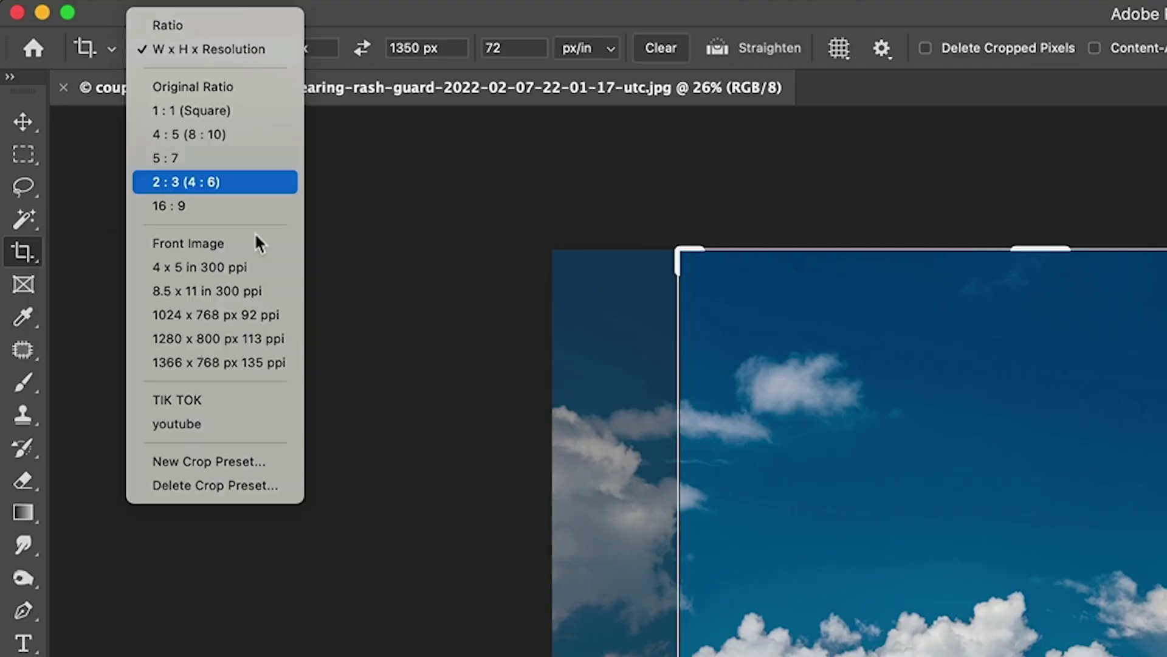
click(251, 462)
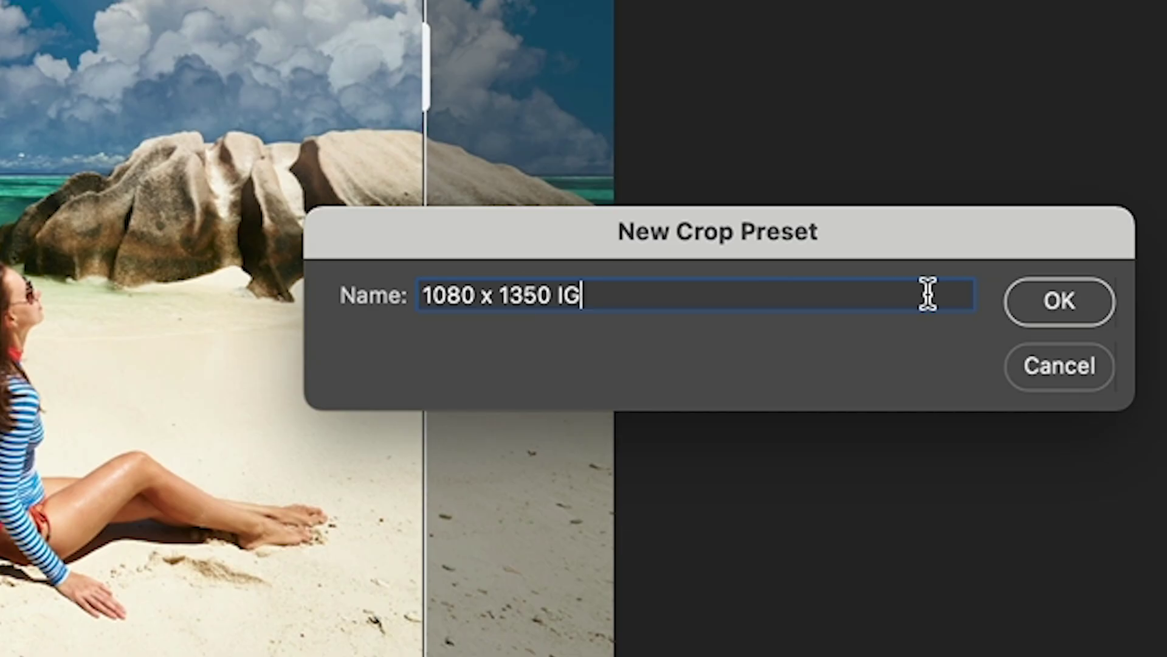
click(1039, 305)
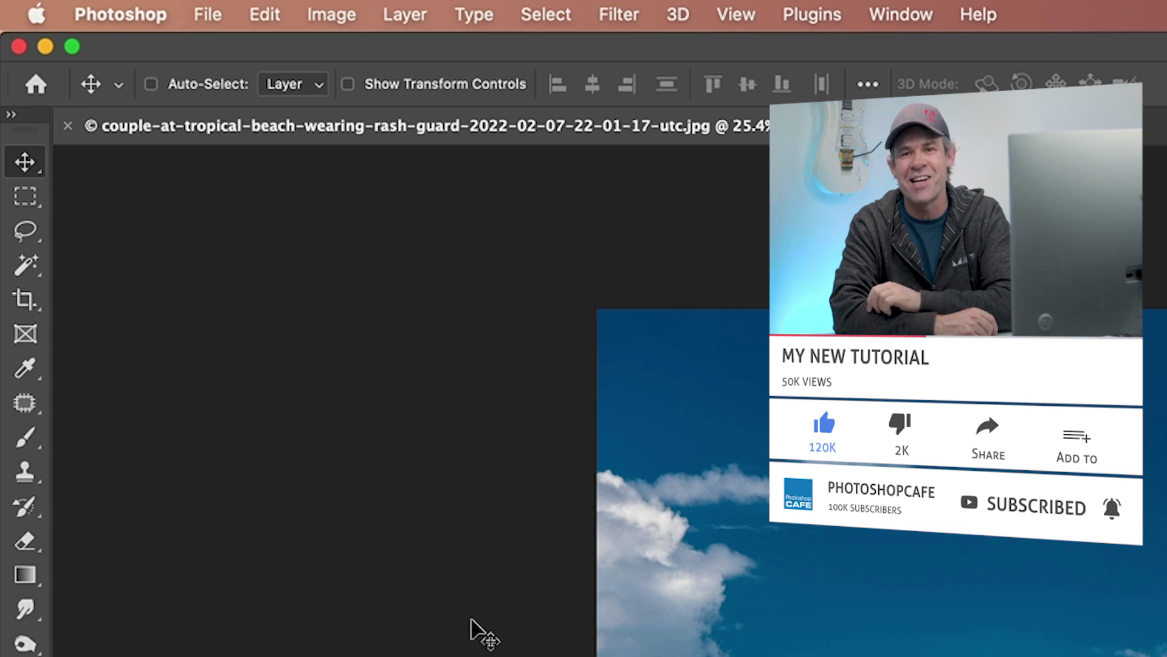
Reactivate the Crop tool, now loaded with the 1080 x 1350 IG preset.
click(26, 299)
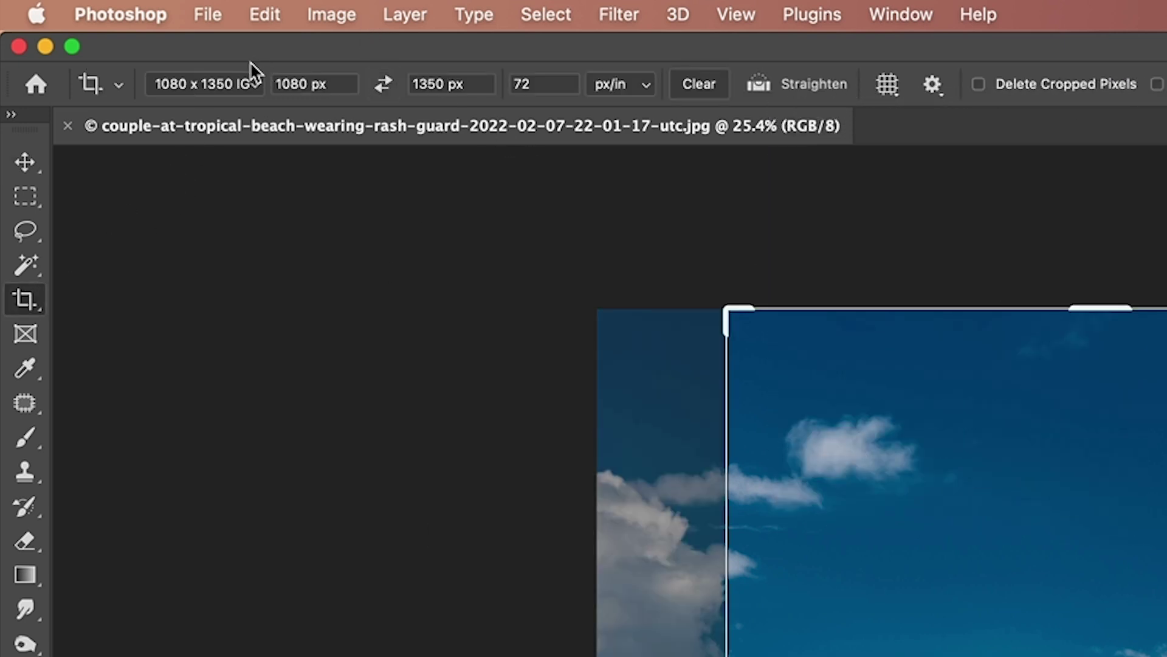
Apply the 1080 x 1350 IG preset, extend the frame above the photo's top, and commit.
click(255, 84)
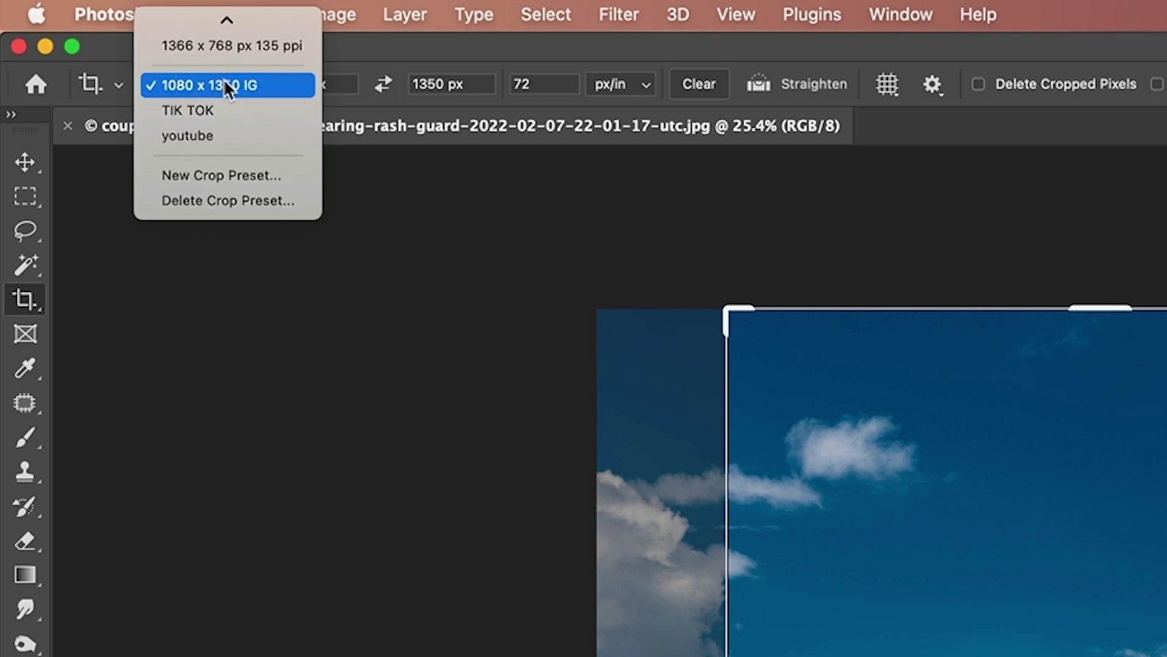
click(224, 84)
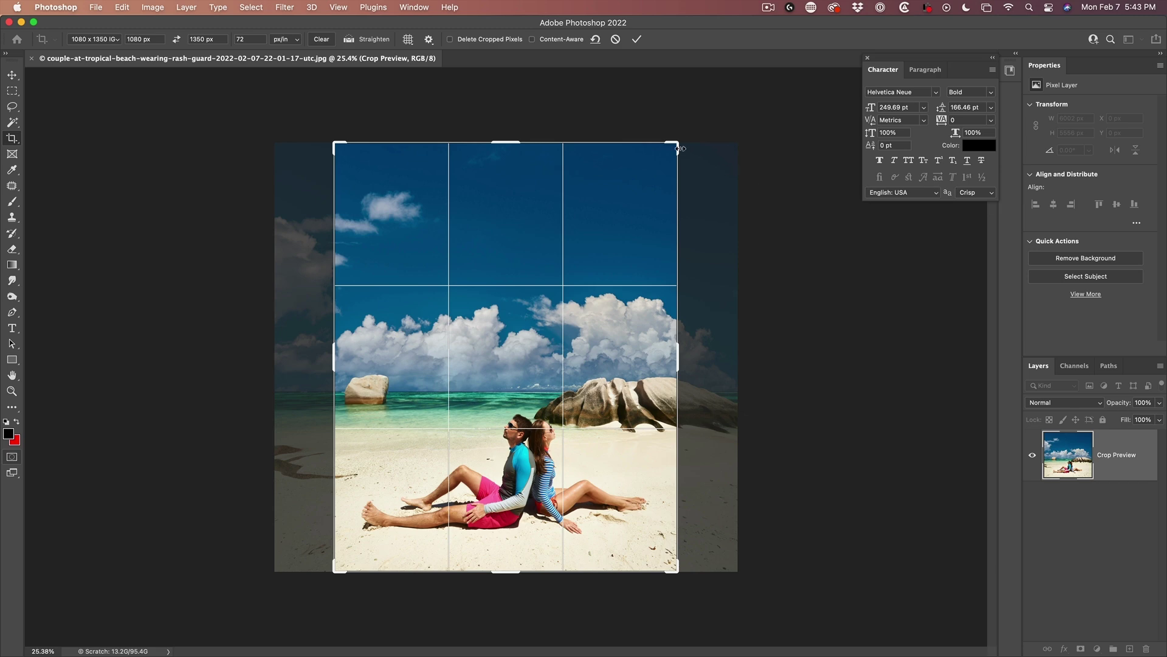
drag(675, 146, 707, 111)
drag(307, 107, 266, 80)
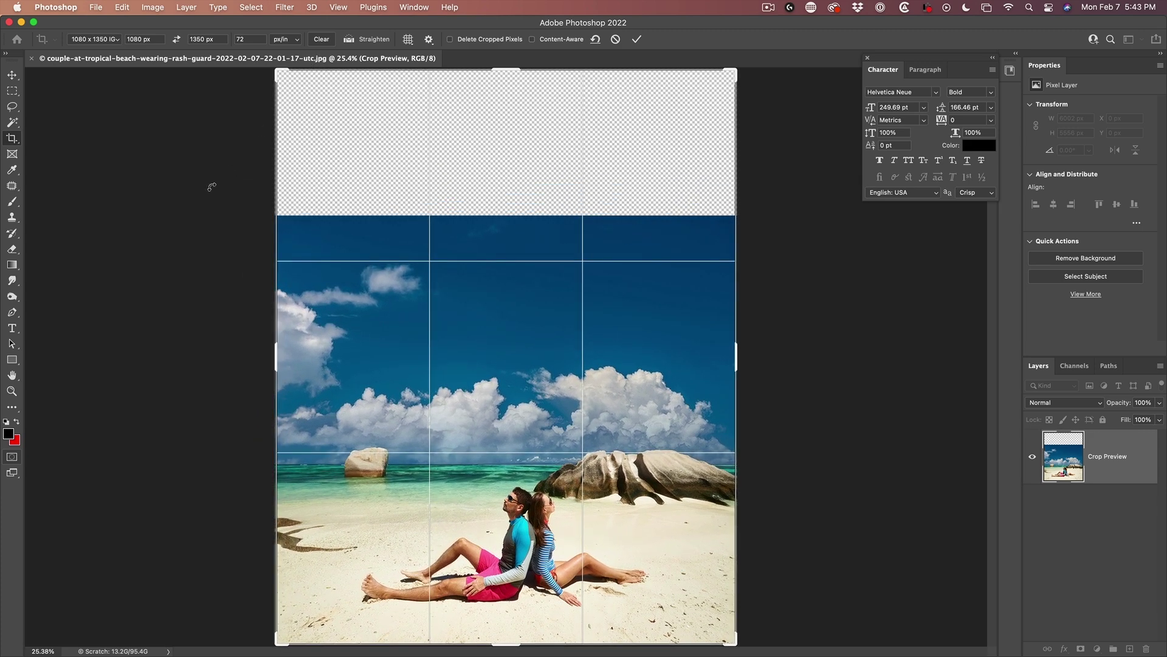
click(634, 39)
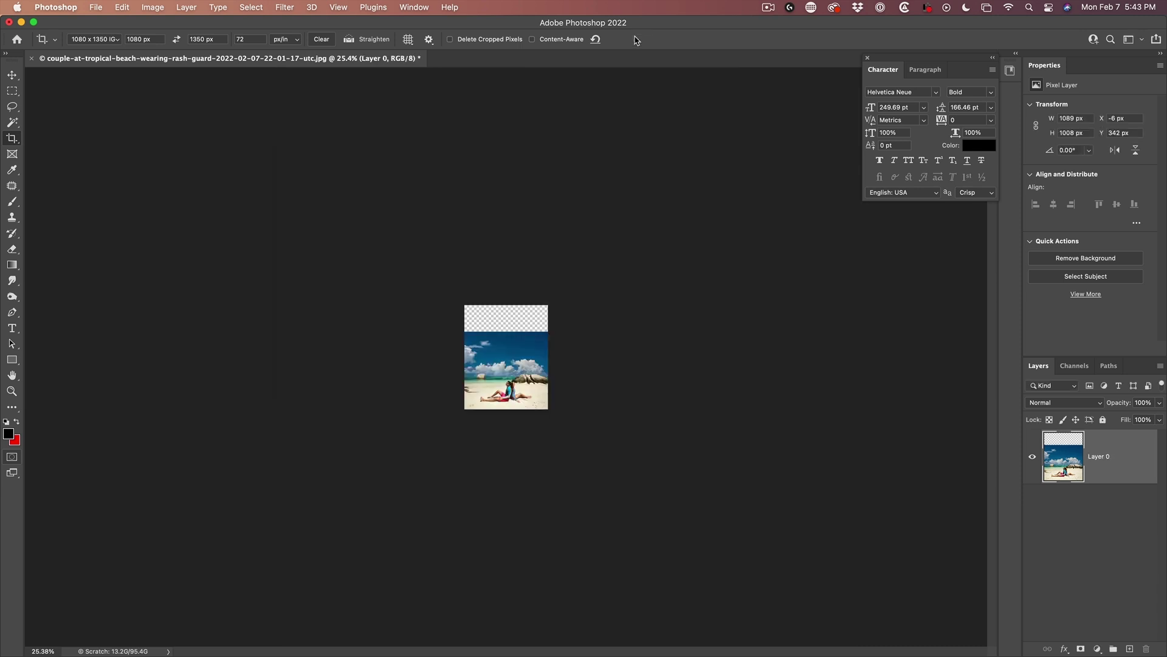
scroll(509, 273, up, 3)
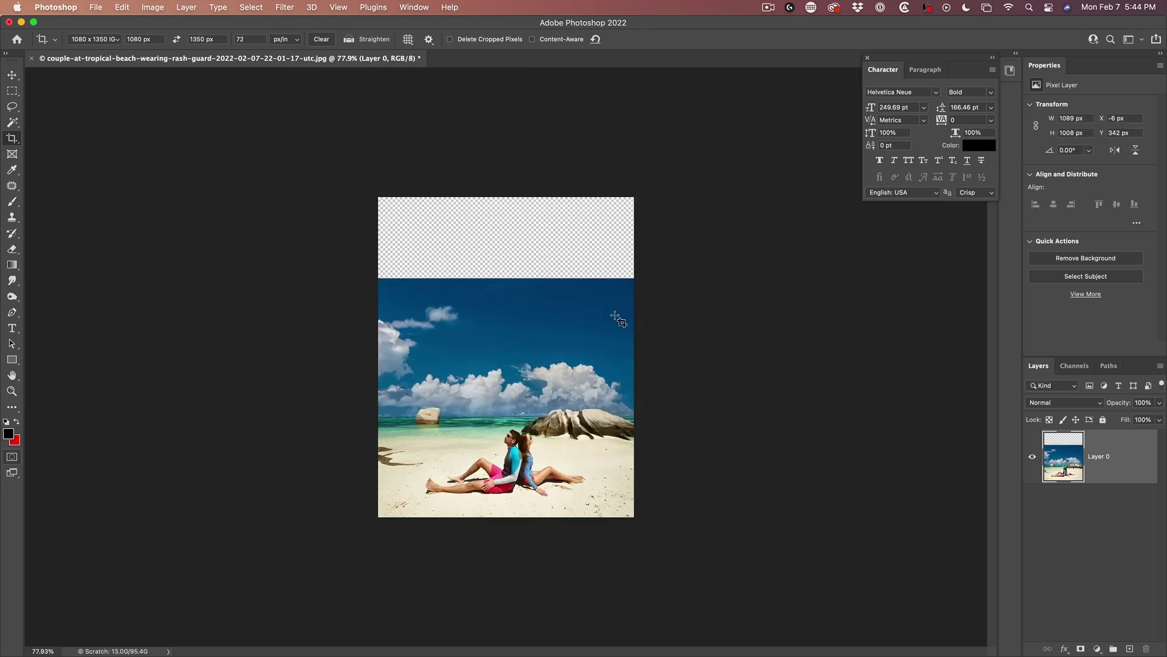
scroll(618, 320, up, 3)
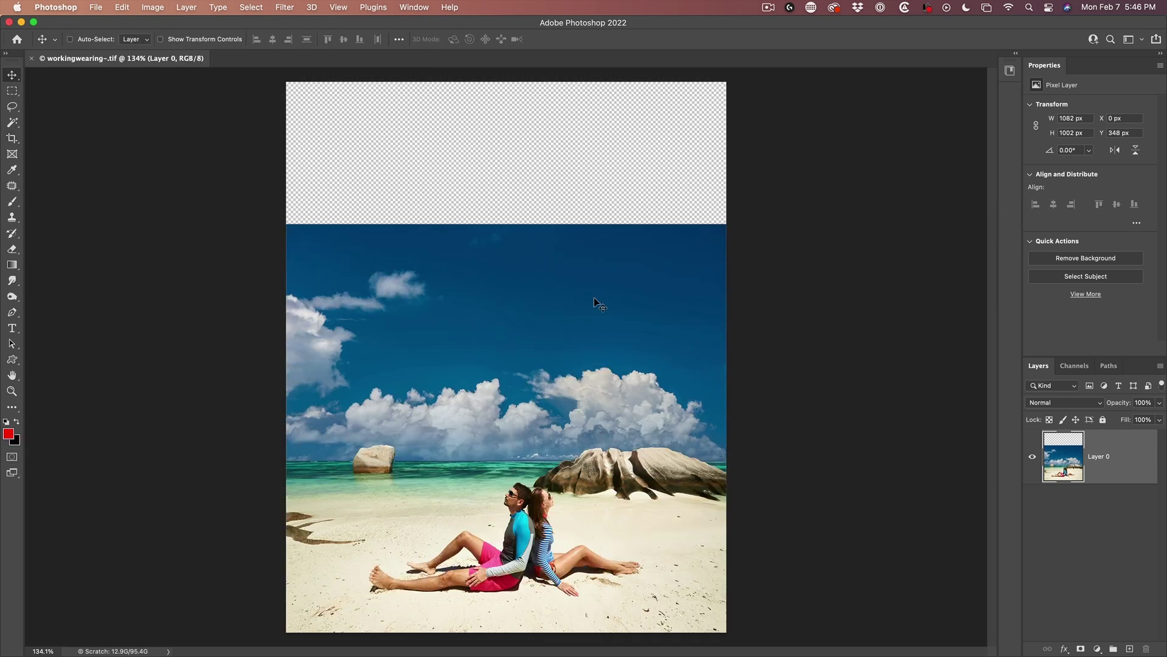
key(super+t)
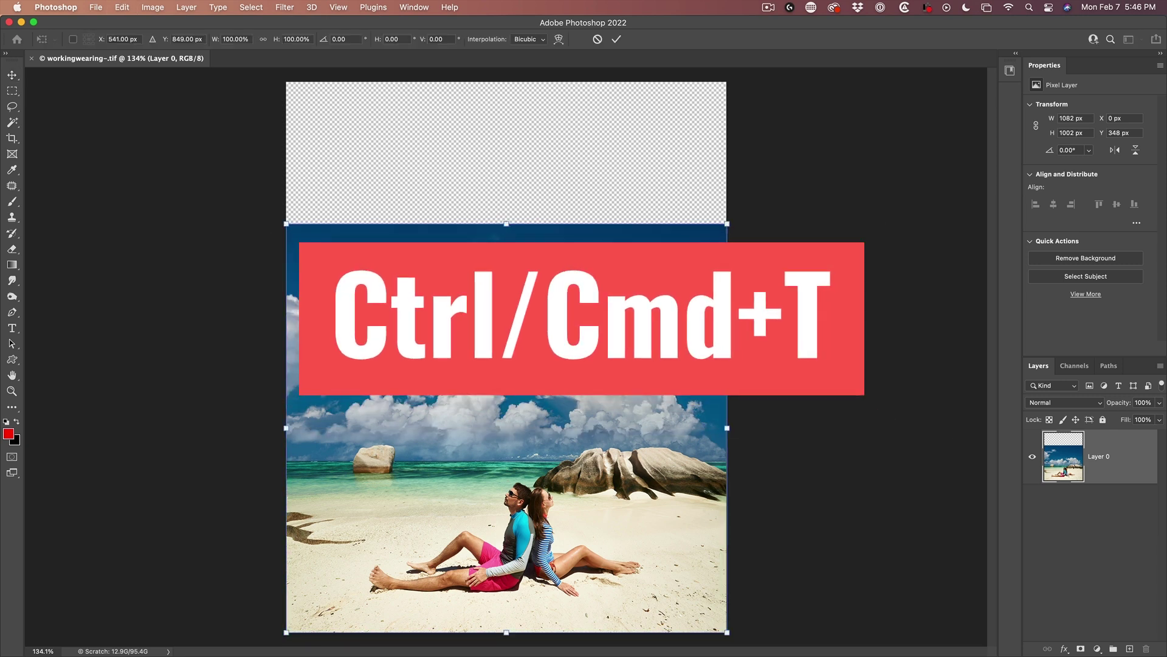
drag(507, 220, 494, 78)
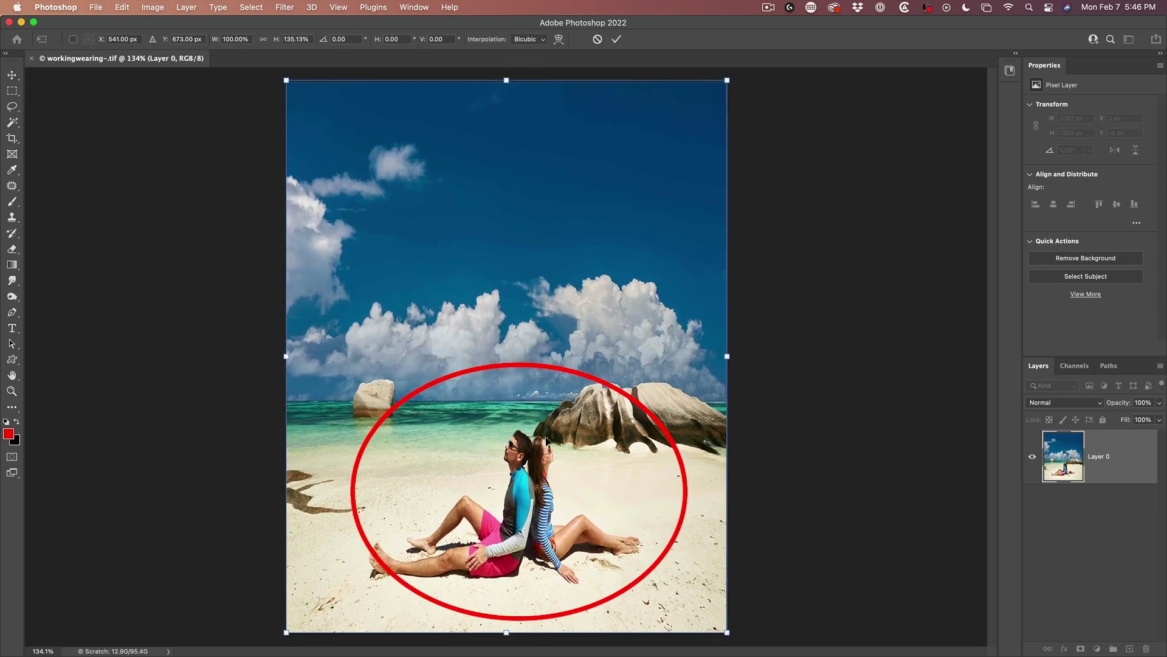
key(Escape)
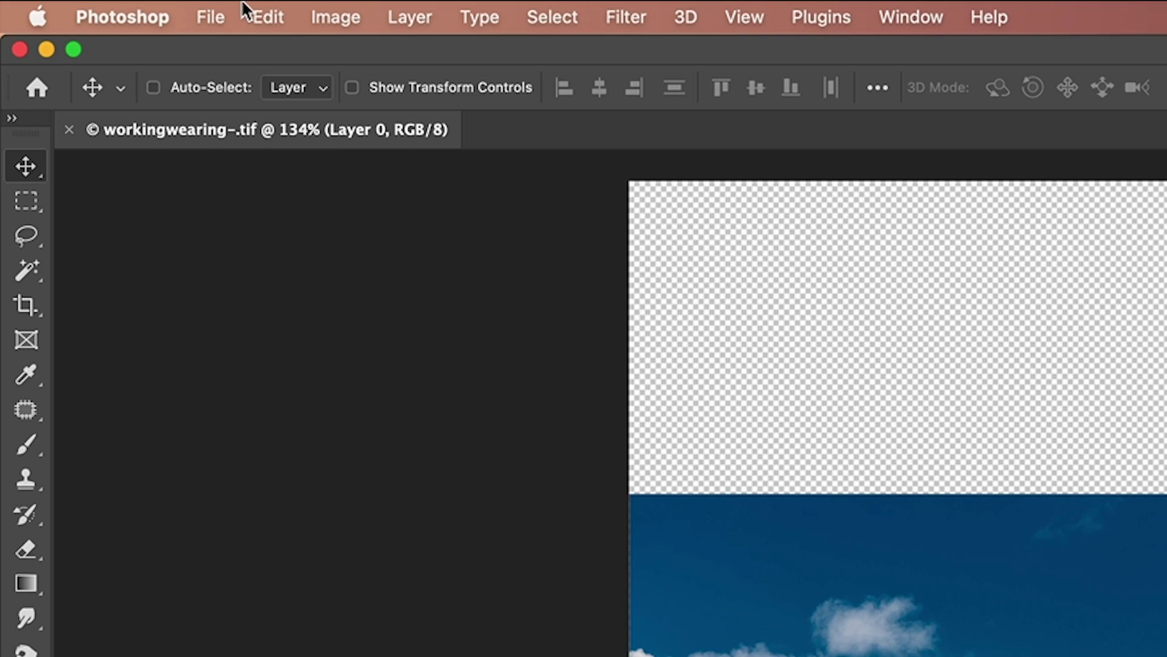
click(121, 6)
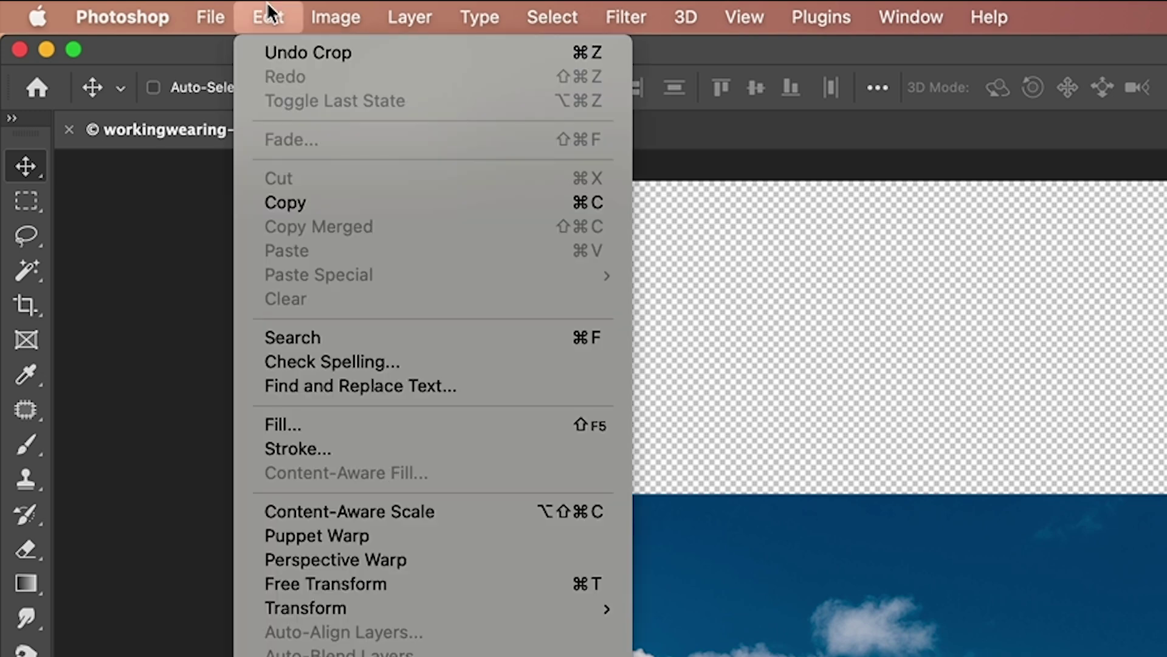
Content-aware scale the photo upward until the sky reaches the canvas top.
click(349, 510)
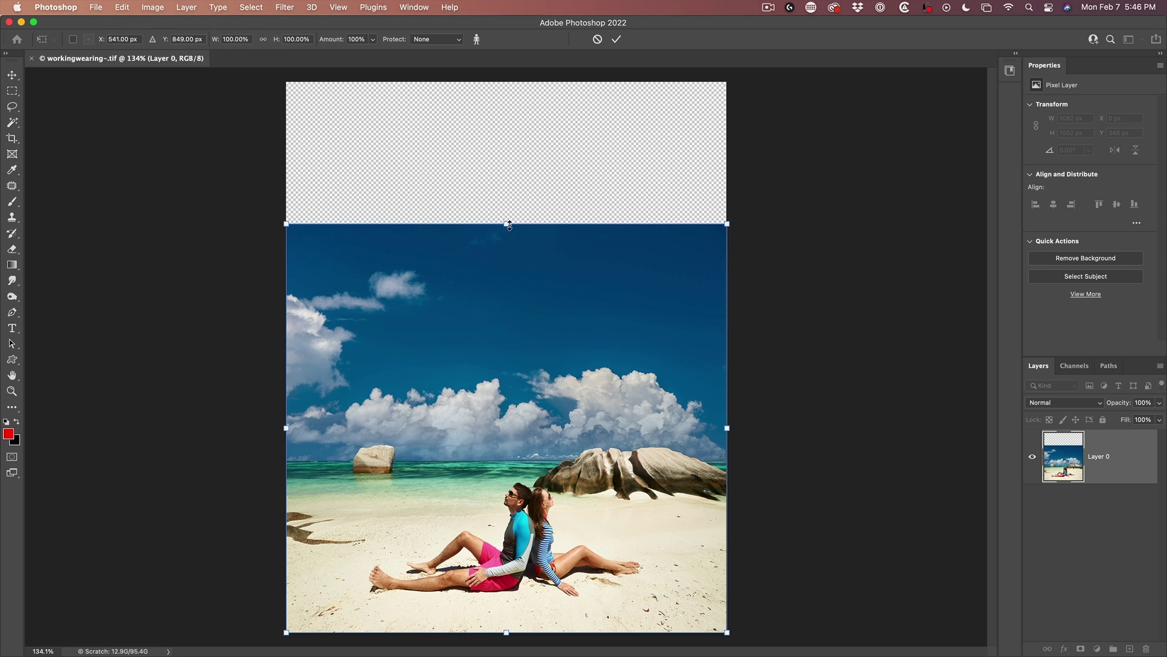
drag(508, 225, 506, 81)
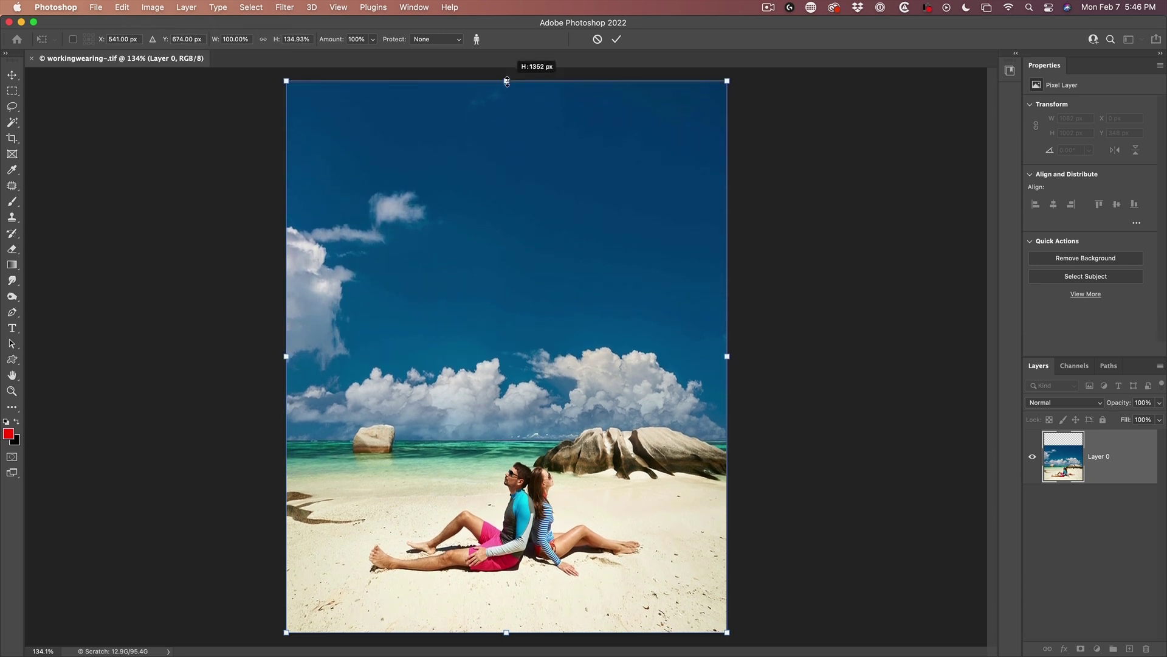
drag(506, 81, 508, 82)
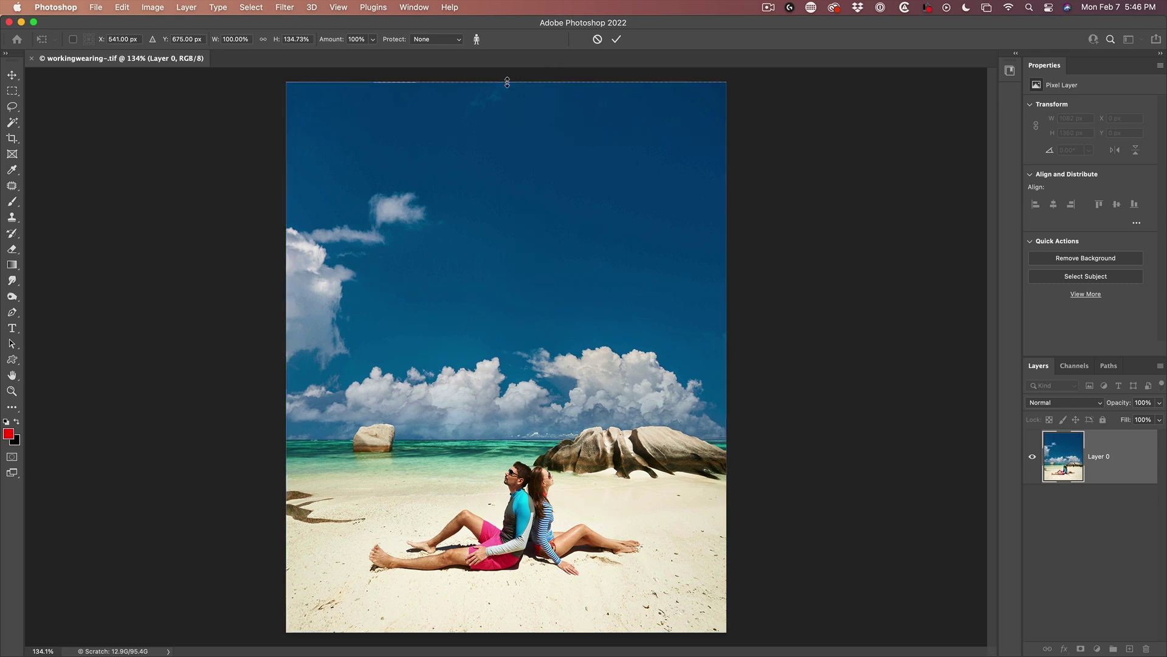
key(Return)
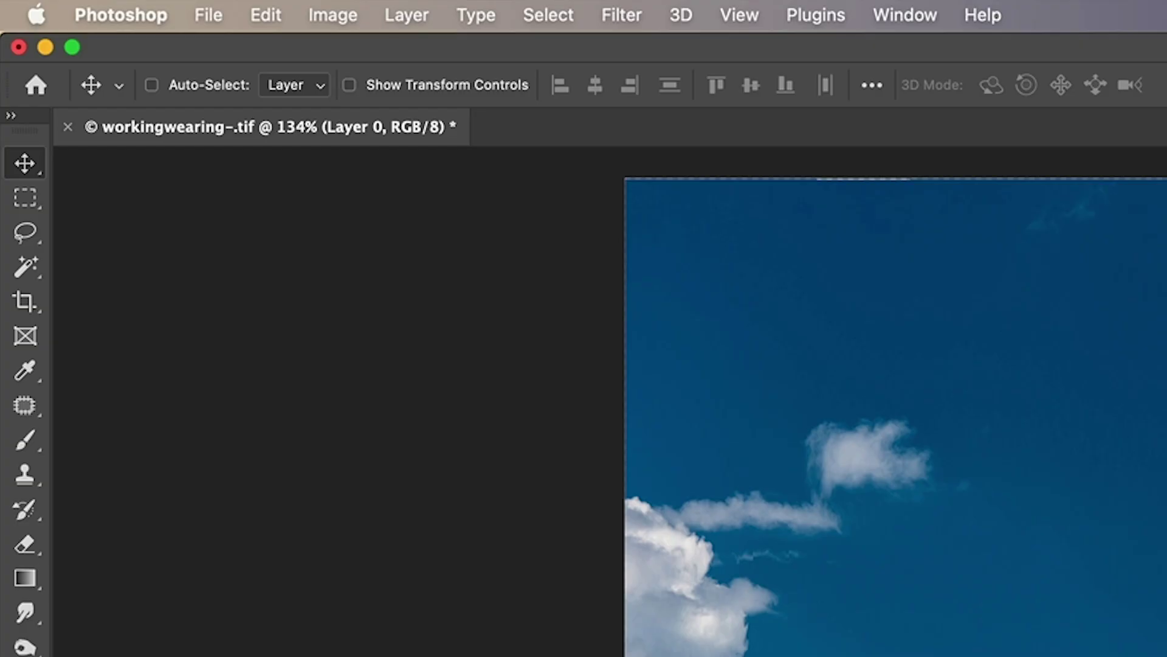
click(208, 15)
mouse_move(366, 391)
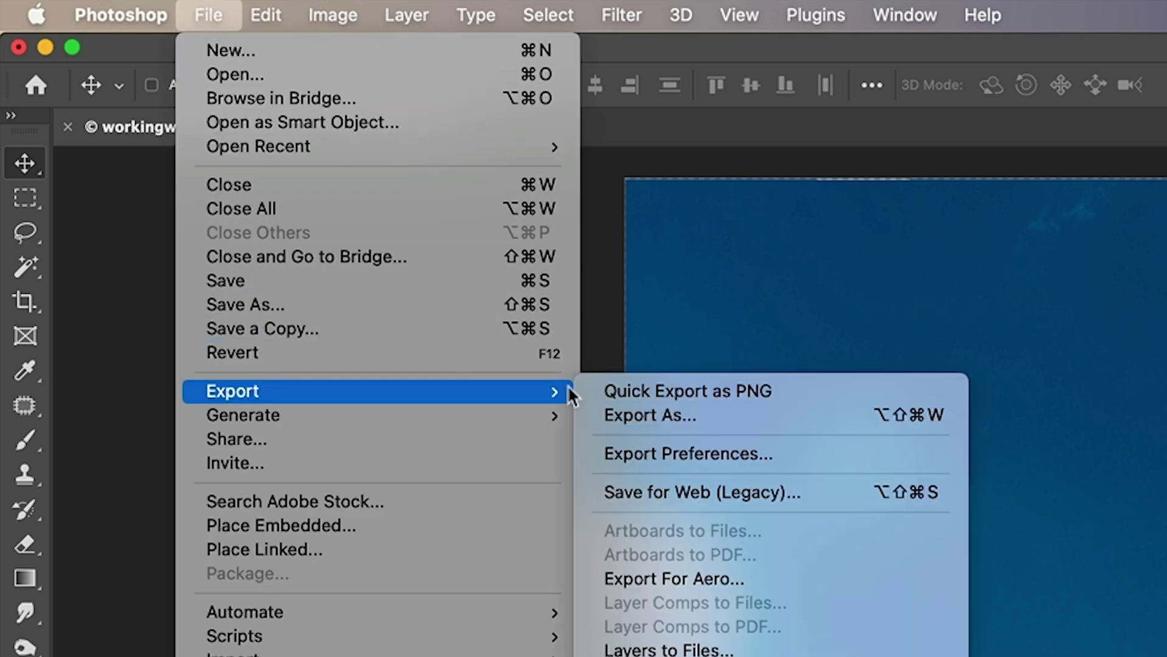
In Save for Web (Legacy), replace the JPEG quality of 59 with 75.
click(726, 492)
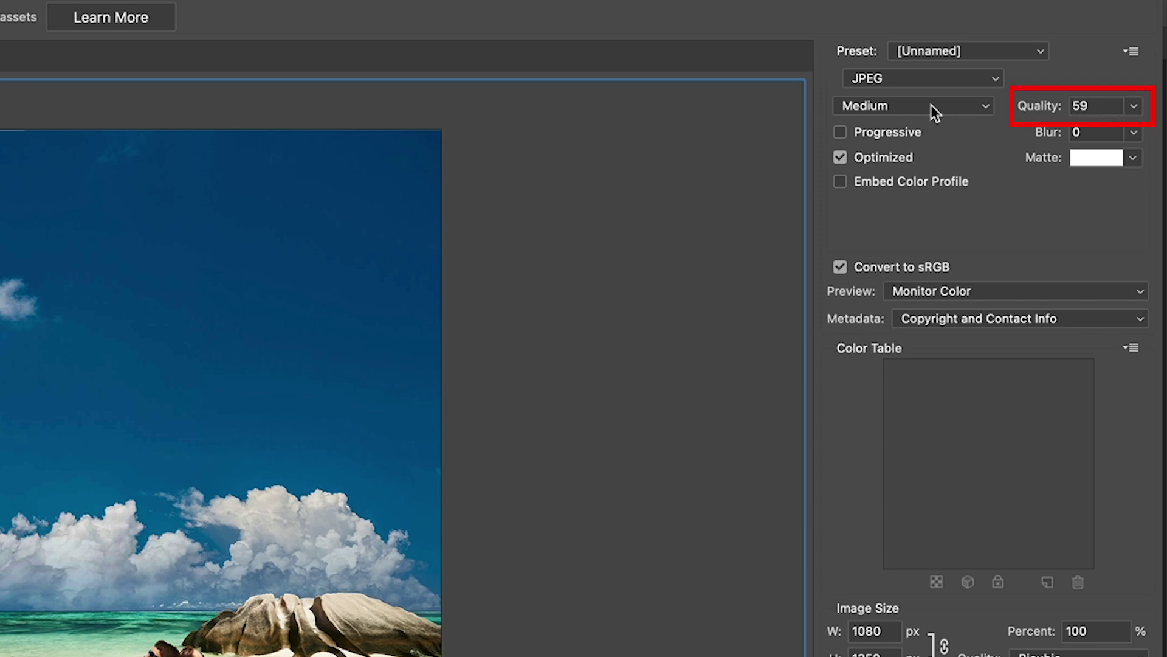
double_click(1081, 103)
text(75)
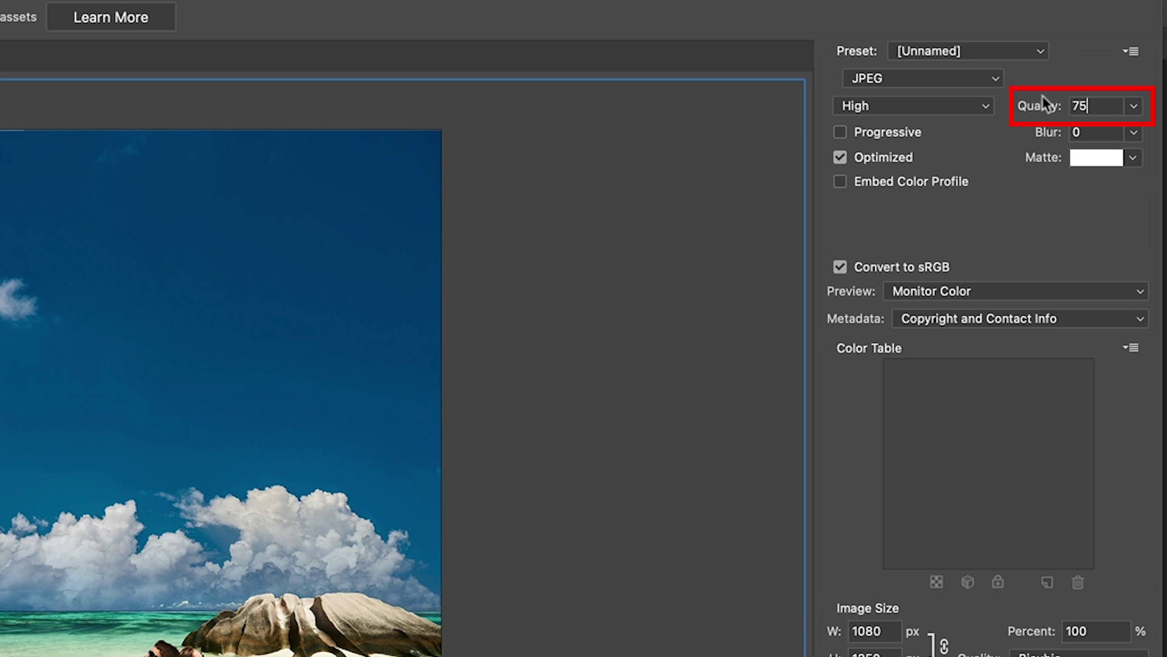